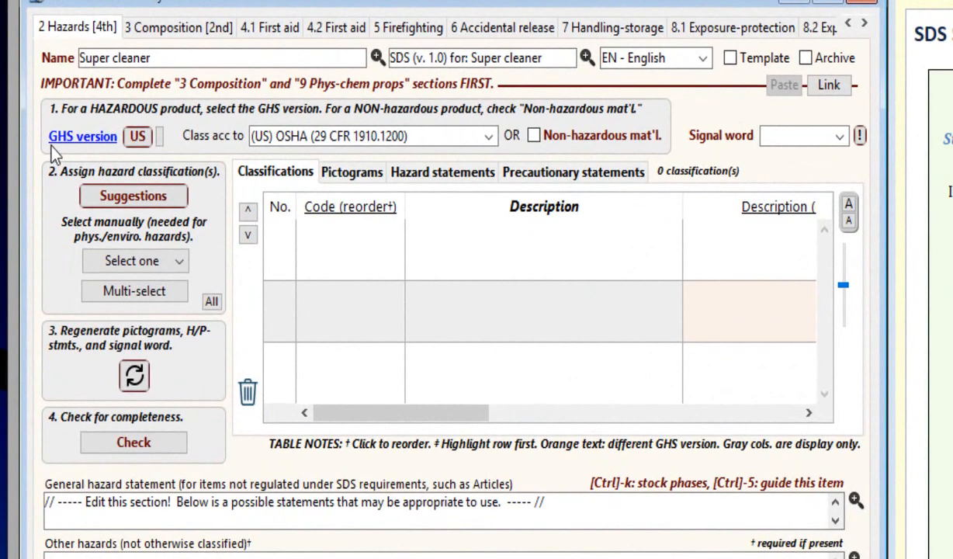
pyautogui.click(138, 137)
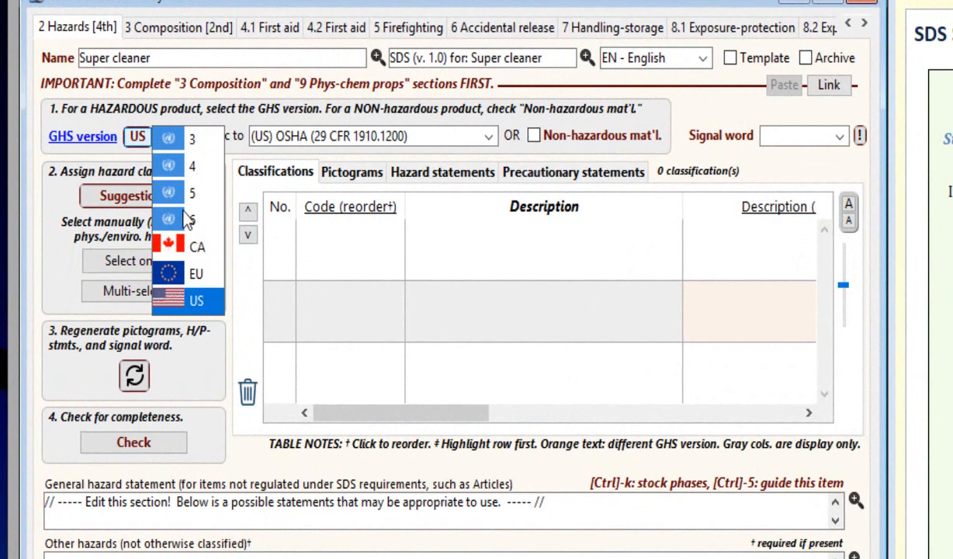
pyautogui.click(59, 230)
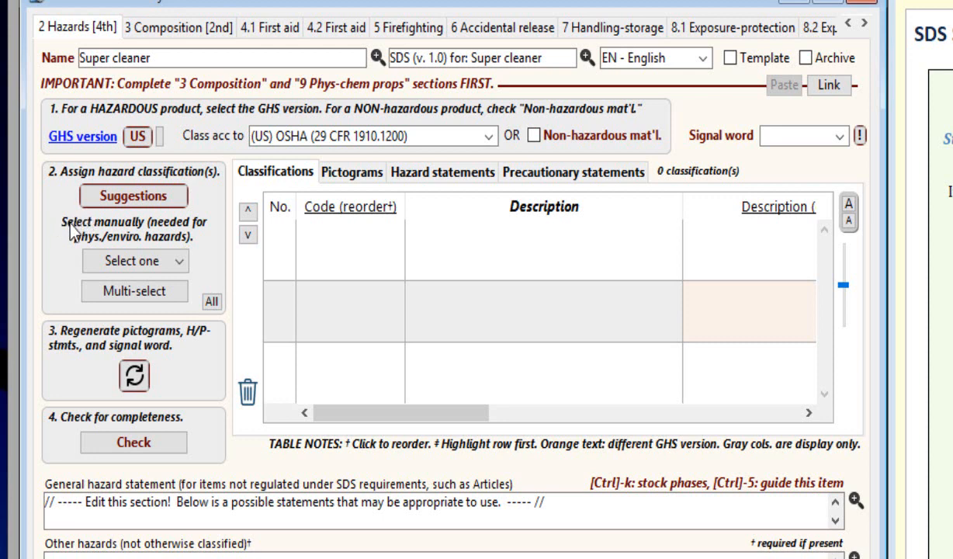
# Step: Generate the hazard classification suggestions for Super cleaner and read the report through to the skin corrosion/irritation evaluation
pyautogui.click(124, 198)
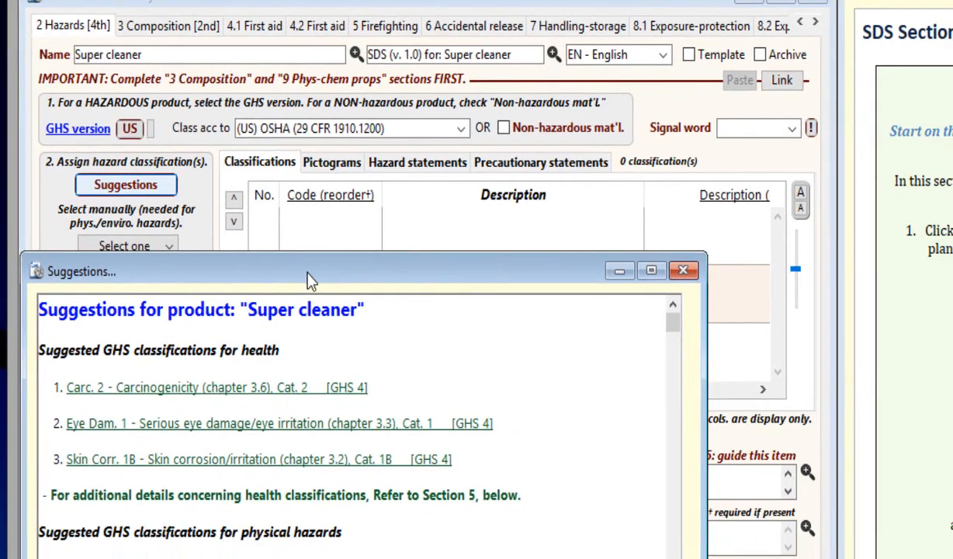
pyautogui.moveTo(330, 294); pyautogui.dragTo(371, 148)
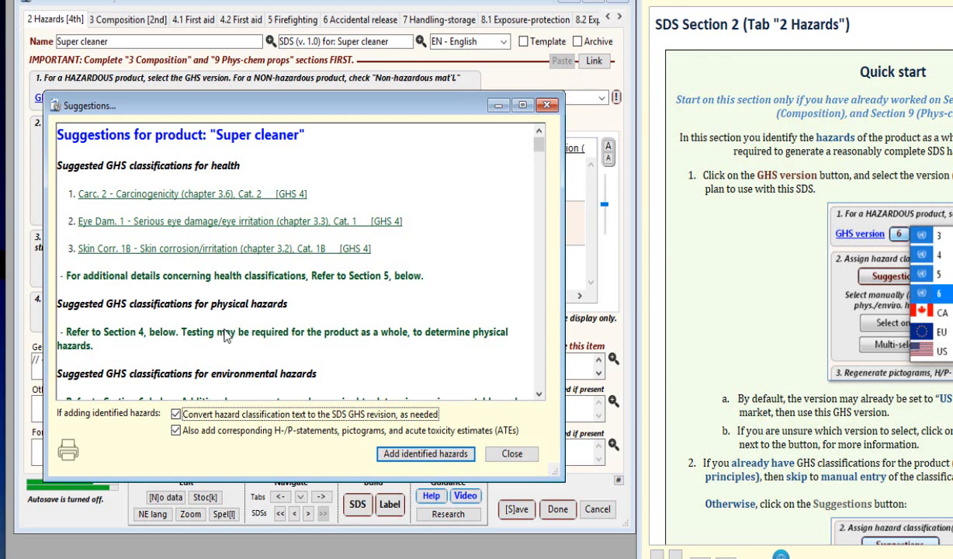
pyautogui.scroll(-1, 331, 303)
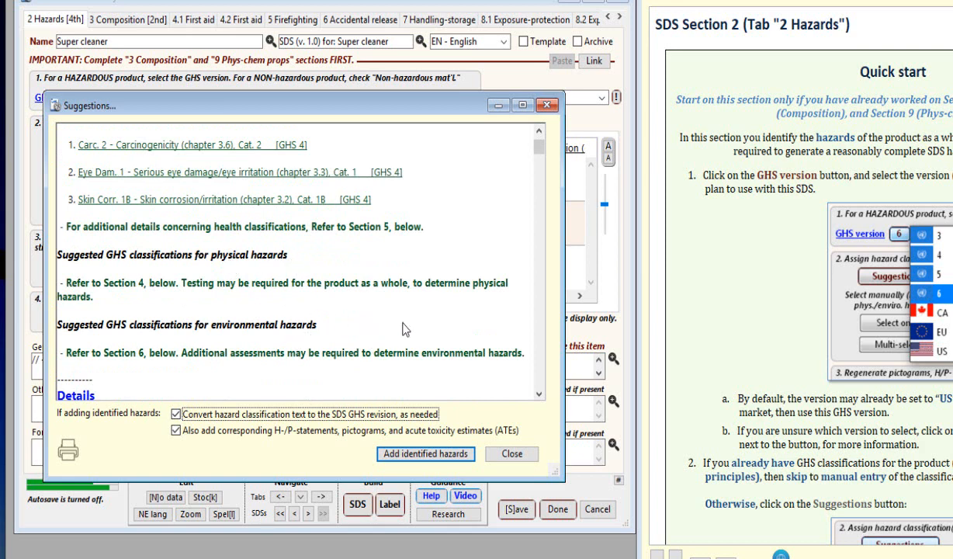
pyautogui.scroll(-4, 431, 357)
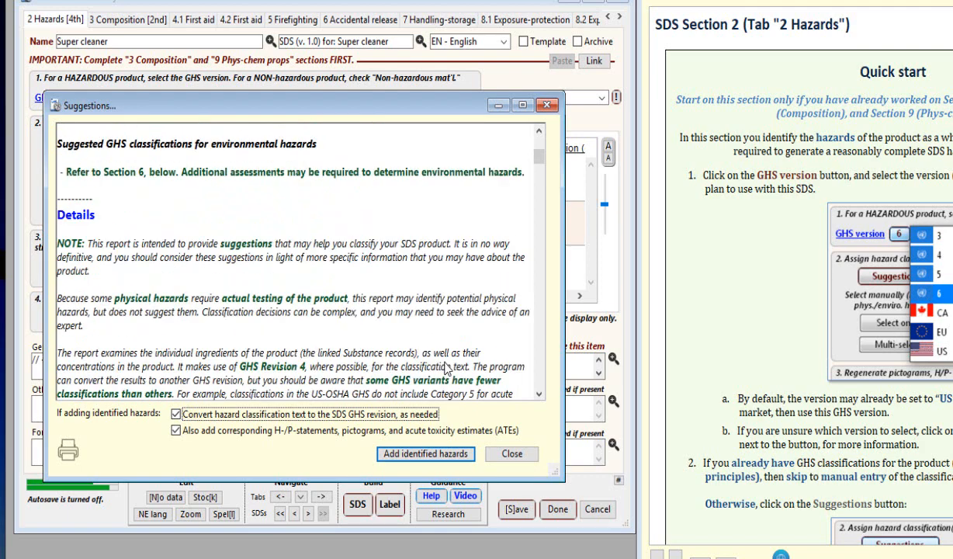
pyautogui.scroll(-10, 423, 325)
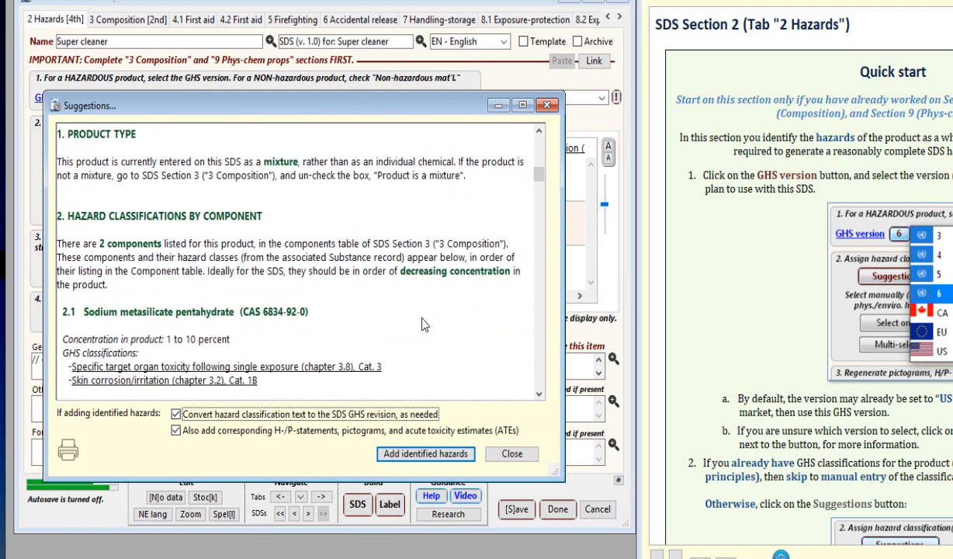
pyautogui.scroll(-4, 423, 325)
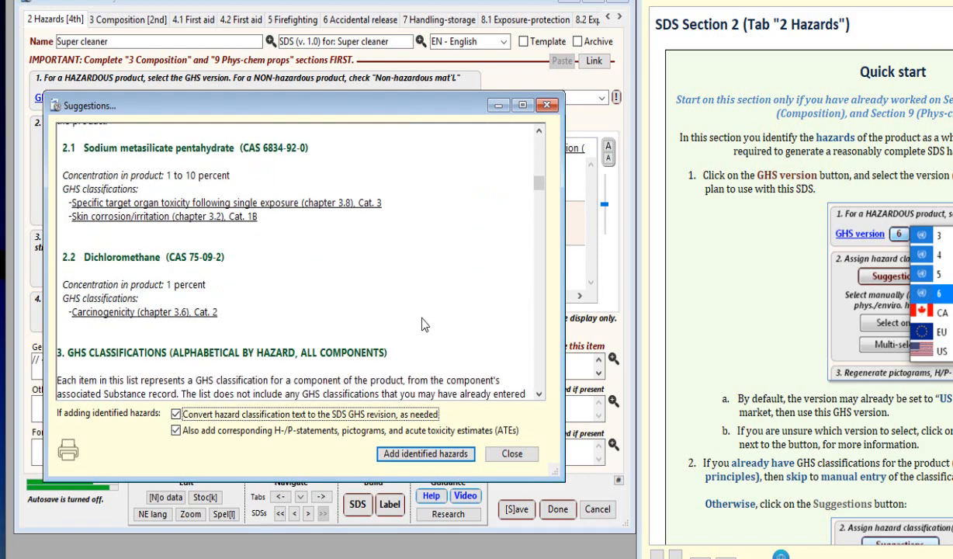
pyautogui.scroll(-12, 430, 315)
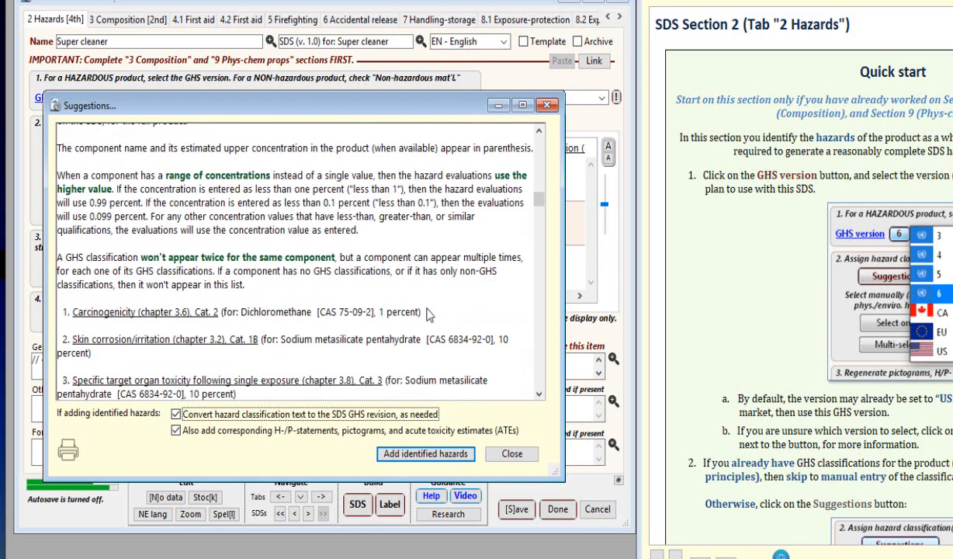
pyautogui.scroll(-5, 430, 314)
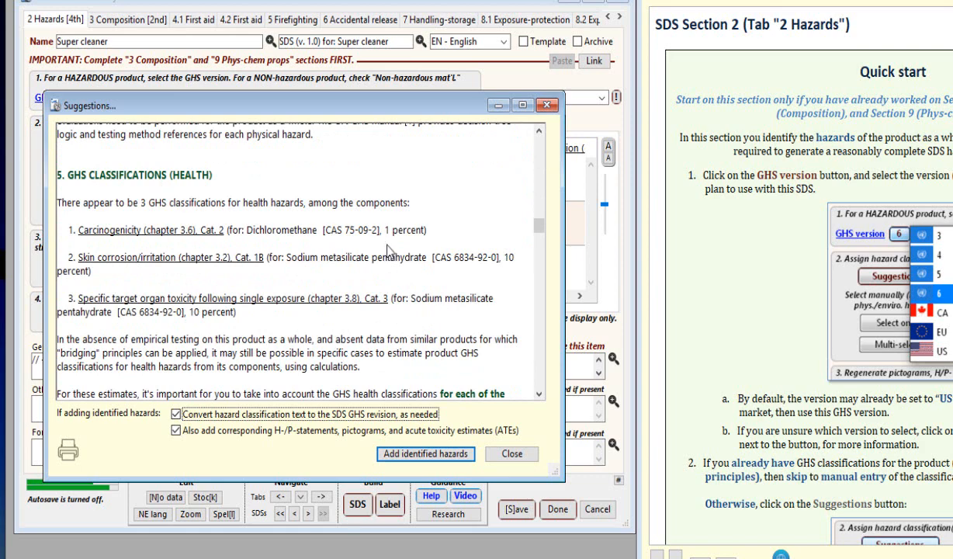
pyautogui.scroll(-4, 429, 264)
pyautogui.scroll(-4, 445, 275)
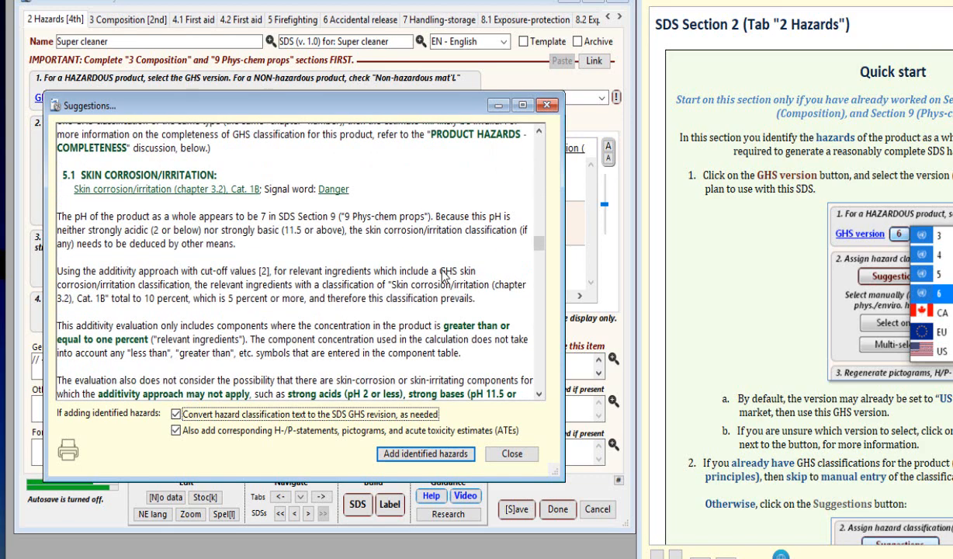
# Step: Add the identified hazards from the suggestions report to the SDS and check them for potential classification issues
pyautogui.click(415, 460)
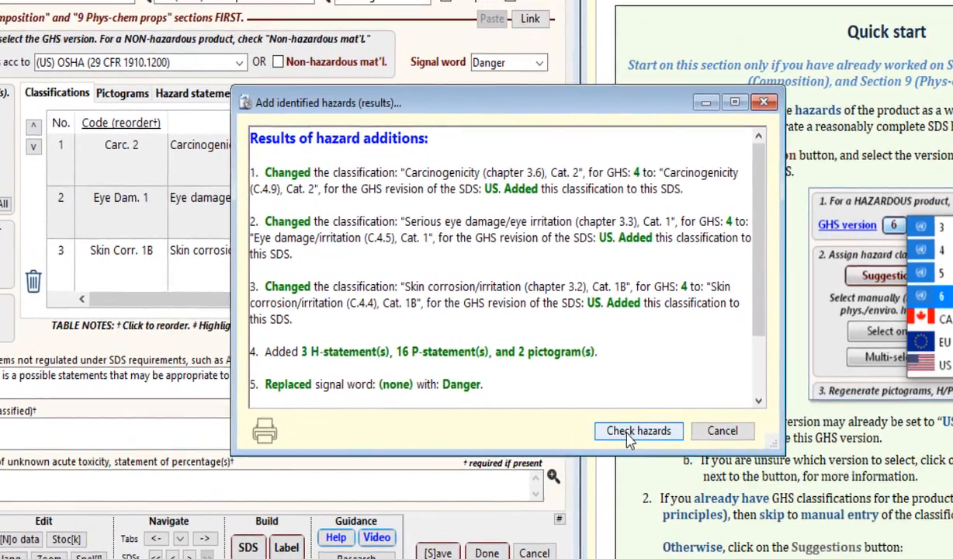
pyautogui.click(680, 408)
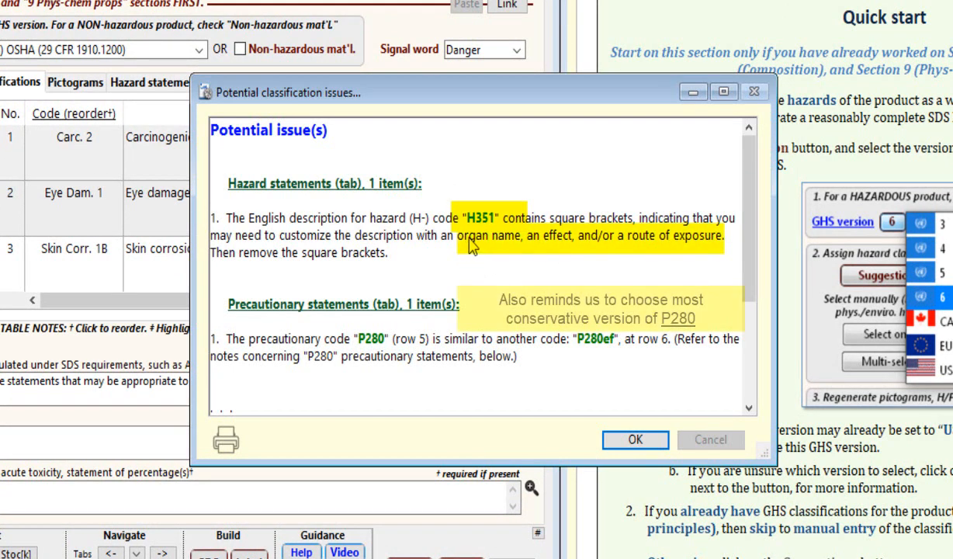
pyautogui.click(634, 441)
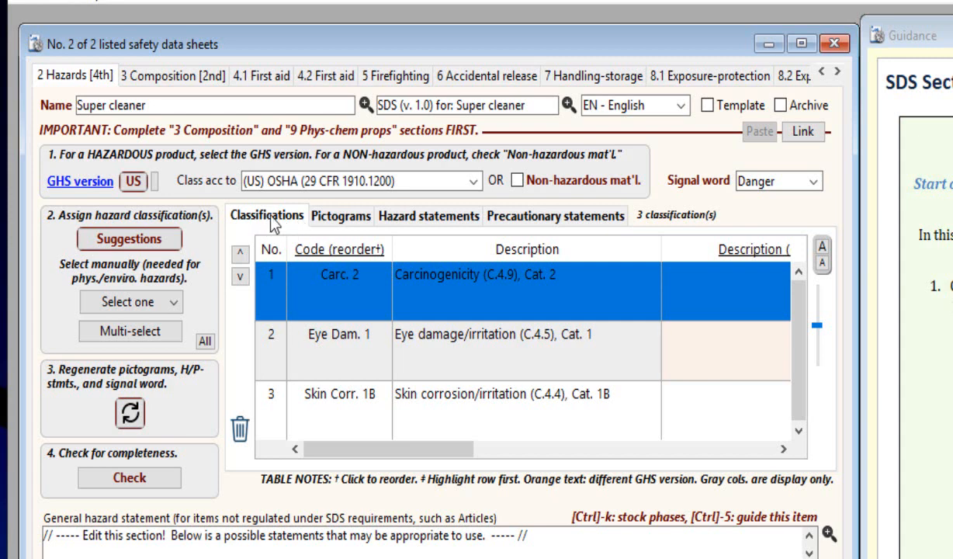
# Step: Review the SDS's hazard classifications, pictograms, hazard statements and precautionary statements
pyautogui.click(338, 355)
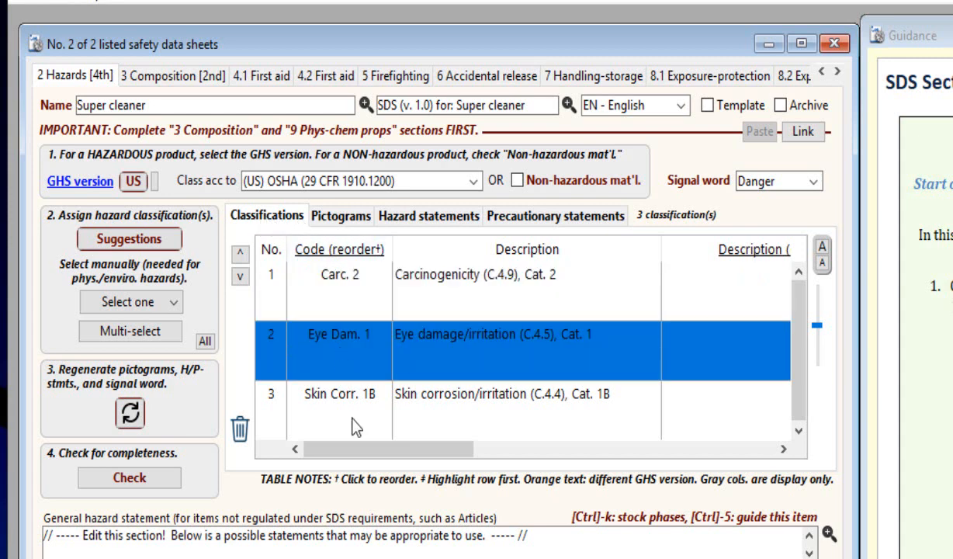
pyautogui.click(352, 413)
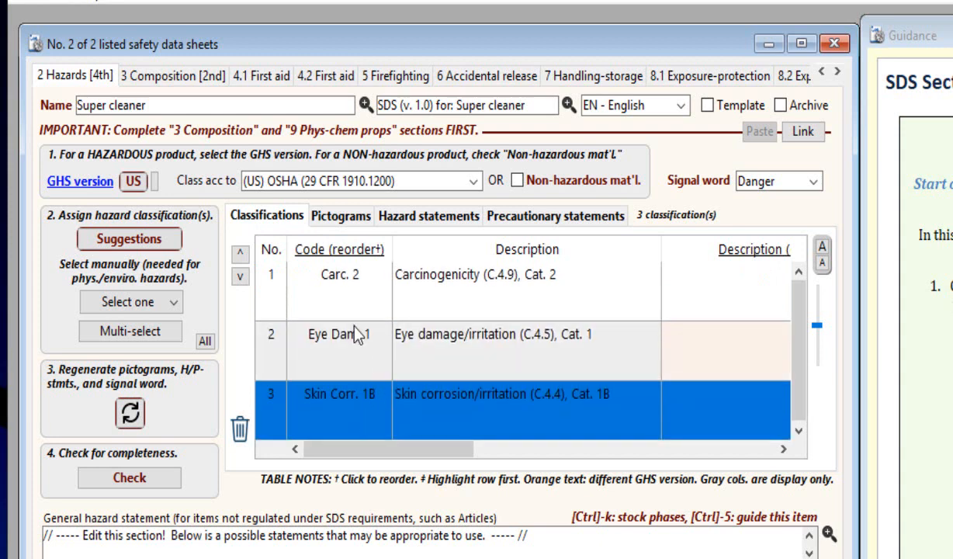
pyautogui.click(351, 221)
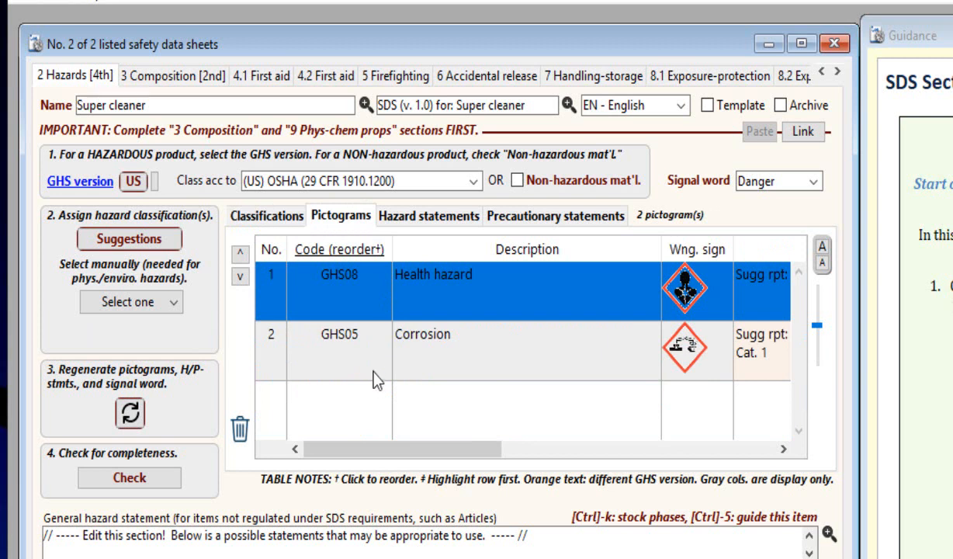
pyautogui.click(376, 396)
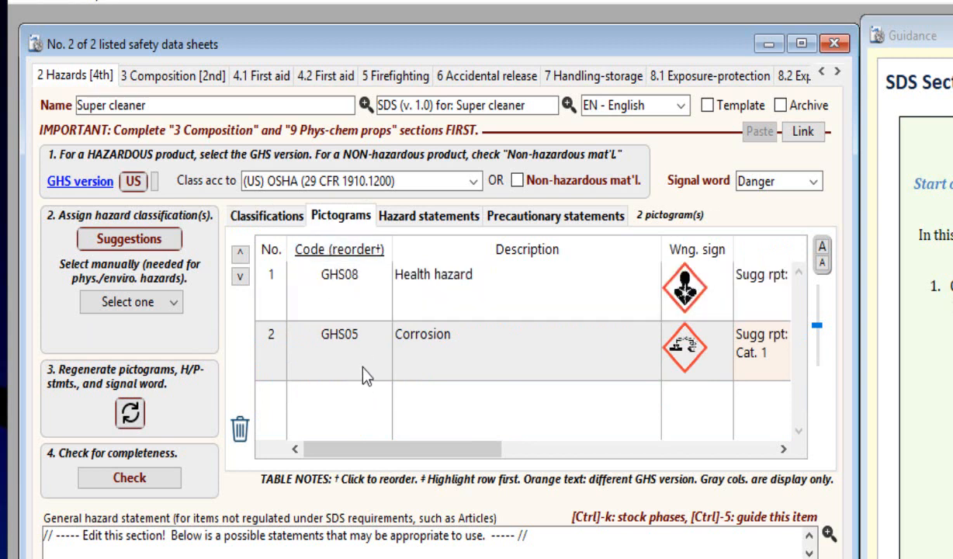
pyautogui.click(443, 223)
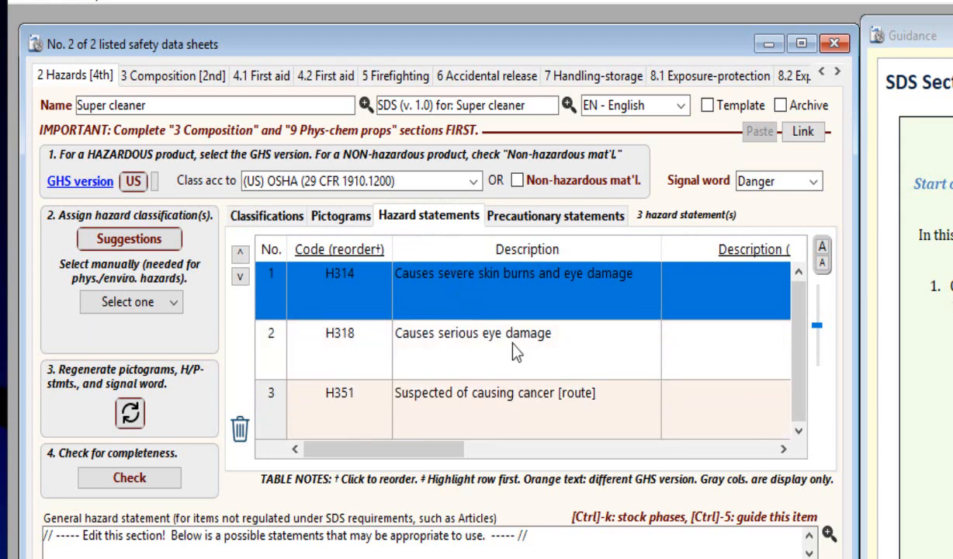
pyautogui.click(539, 218)
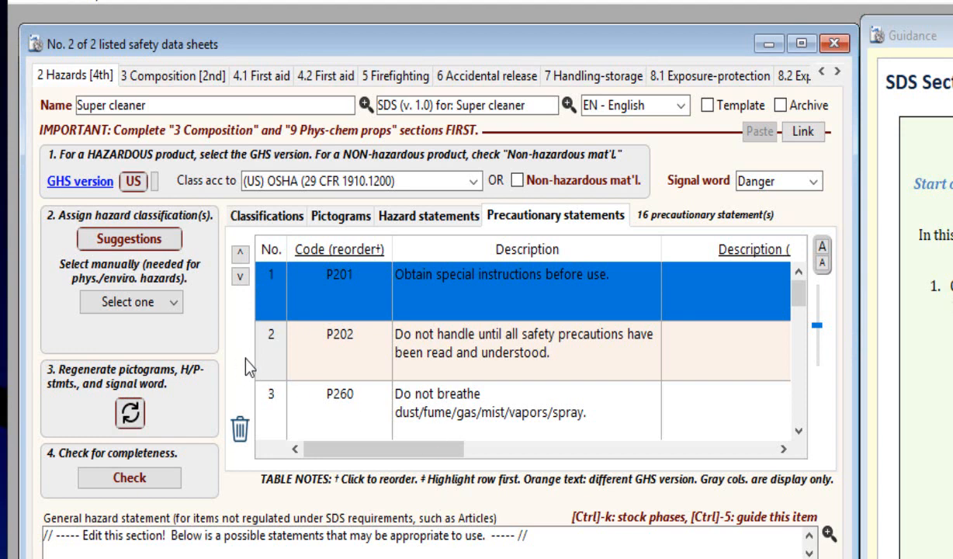
# Step: Filter the multi-select classification list by "flamm" and add Flam. Liq. 3 with its H and P statements and pictograms
pyautogui.click(267, 216)
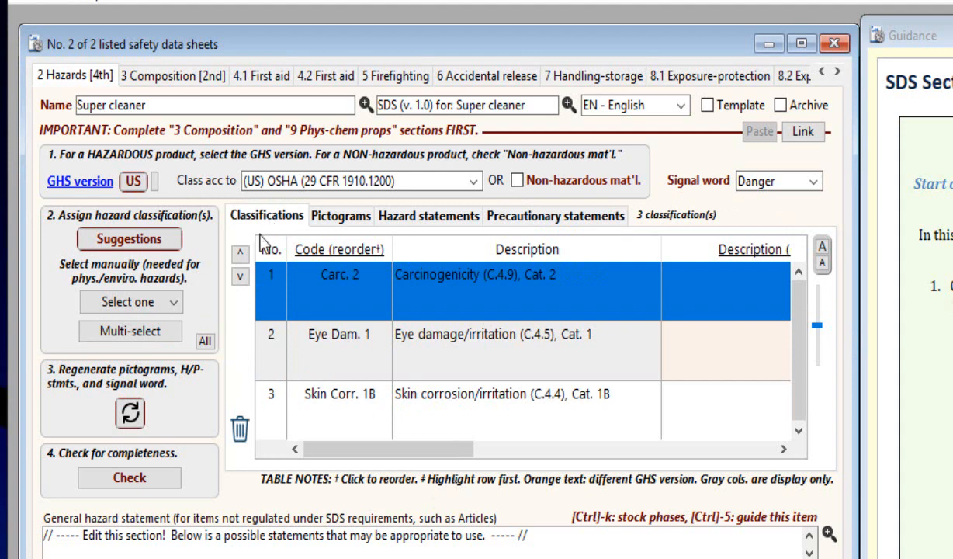
pyautogui.click(116, 334)
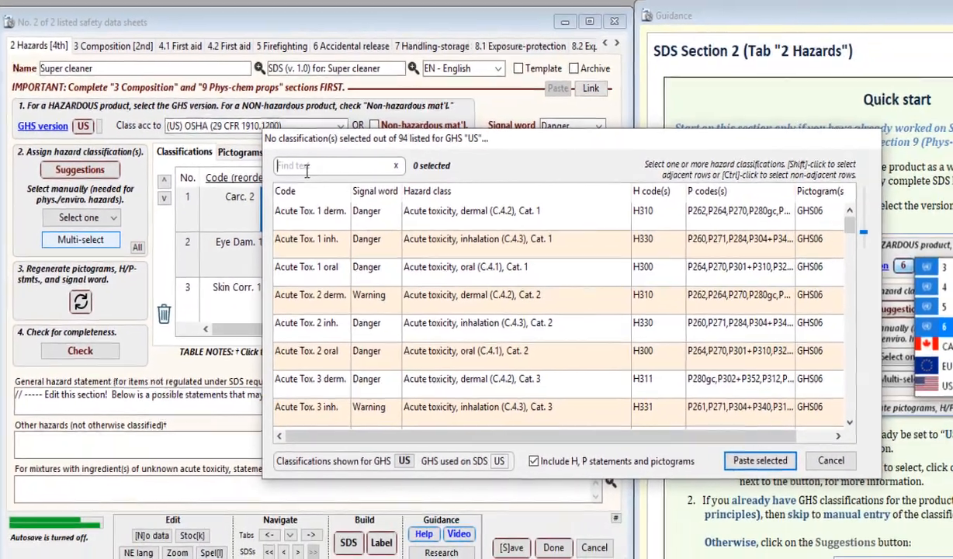
pyautogui.write('fl')
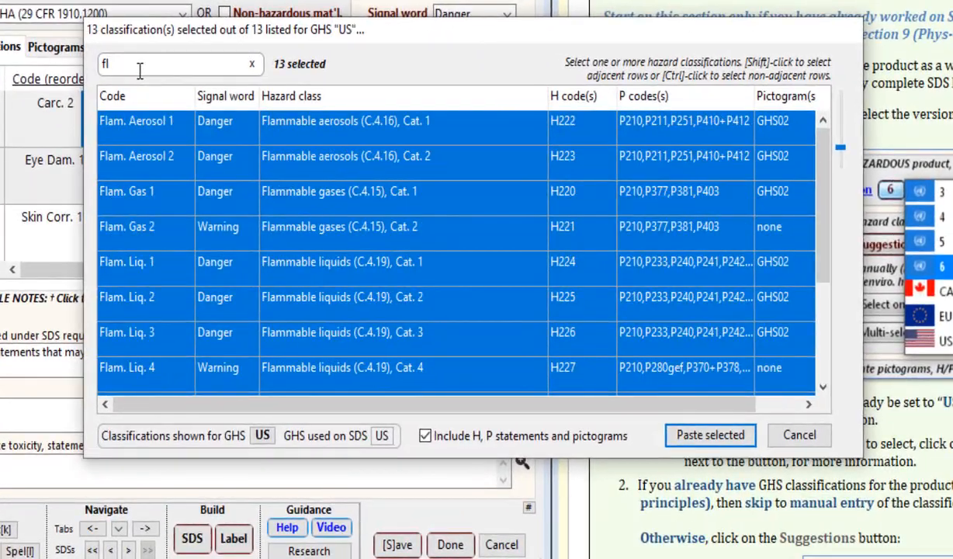
pyautogui.write('amm')
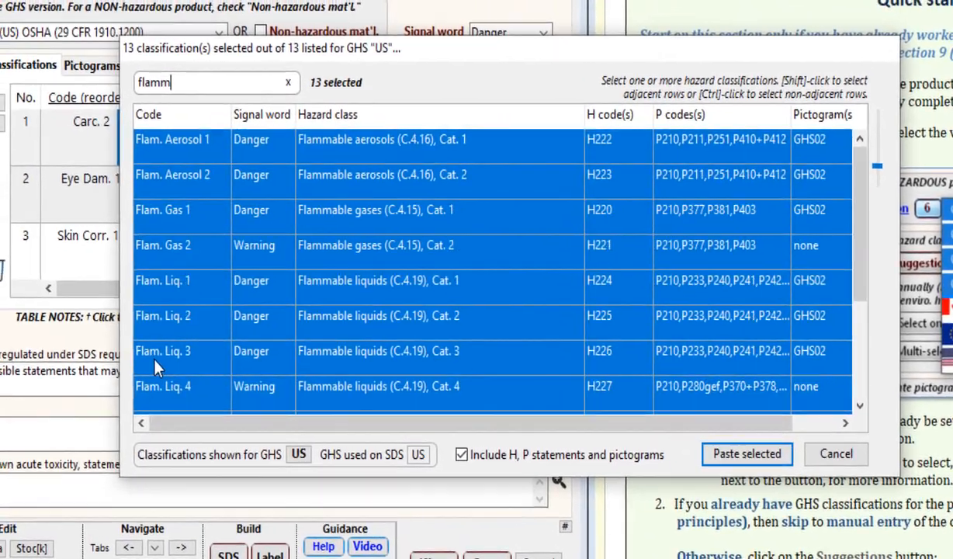
pyautogui.doubleClick(118, 341)
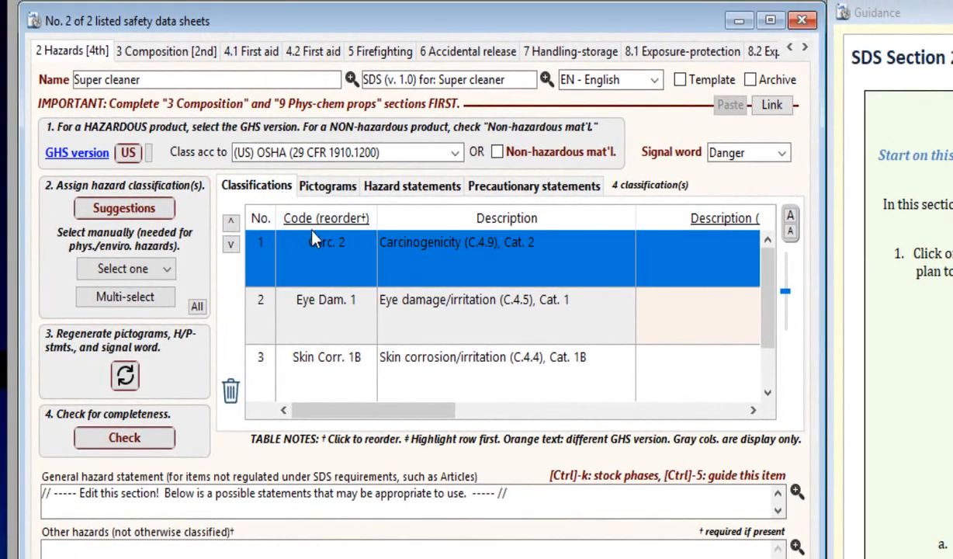
# Step: Examine the classification, pictogram, hazard statement and precautionary statement lists for the entries added with Flam. Liq. 3
pyautogui.scroll(-1, 365, 304)
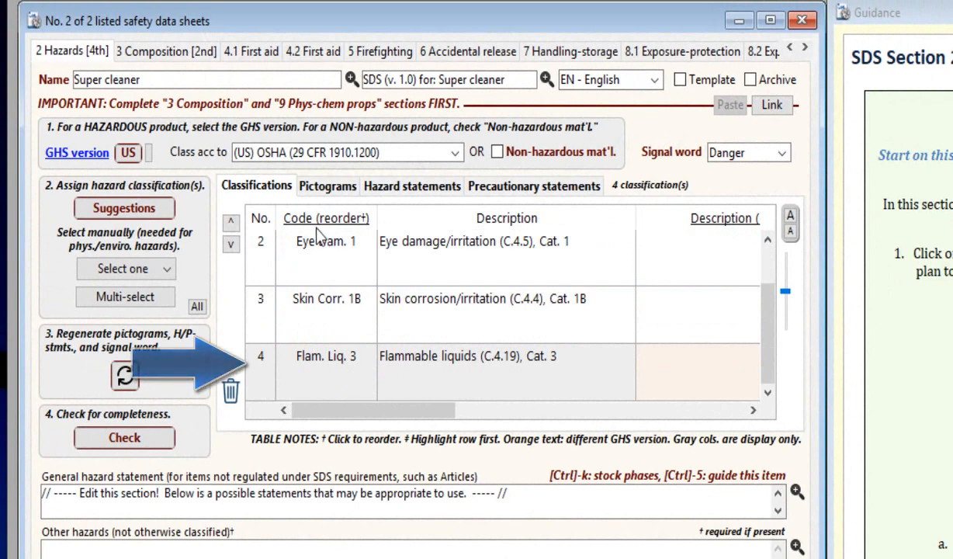
pyautogui.click(327, 186)
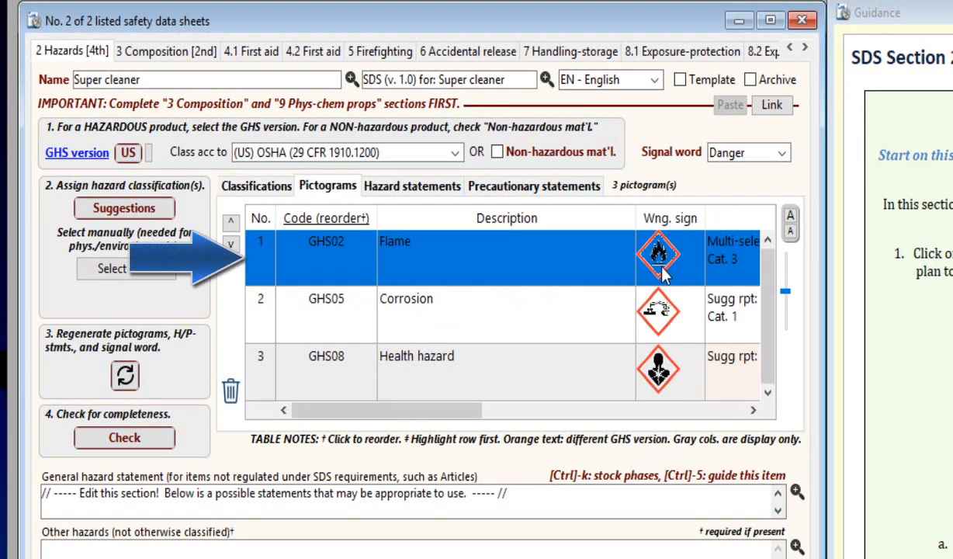
pyautogui.click(394, 184)
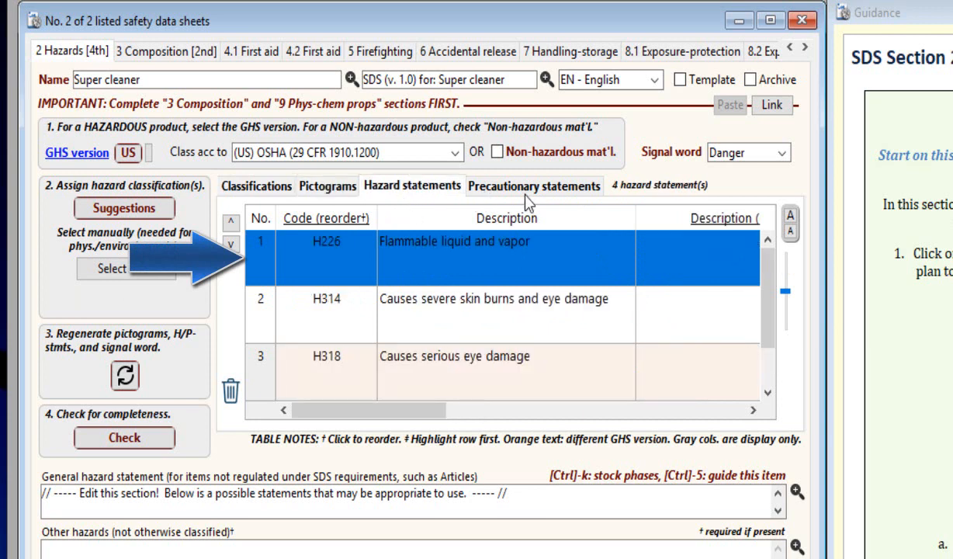
pyautogui.click(503, 187)
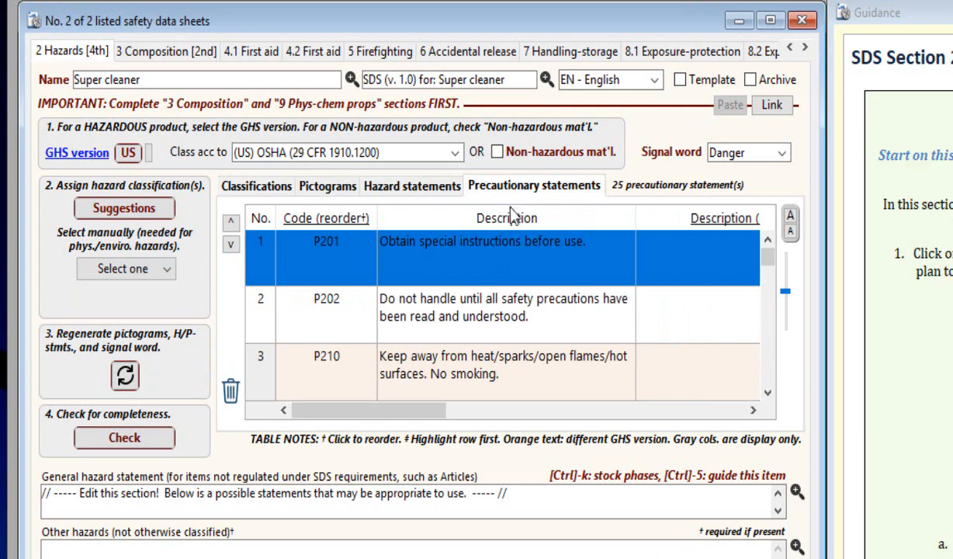
# Step: Delete the Flam. Liq. 3 item from the hazard classifications and confirm its removal
pyautogui.click(249, 190)
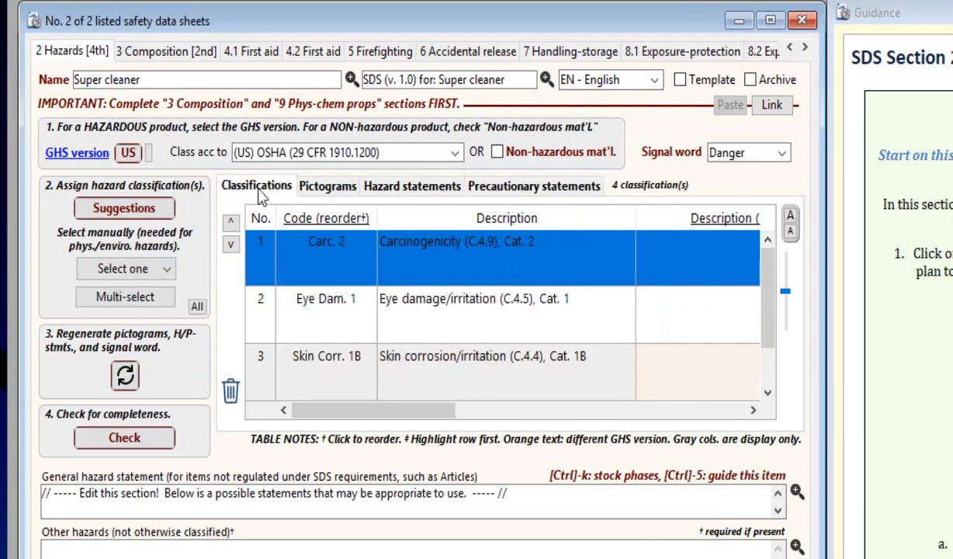
pyautogui.scroll(-1, 466, 287)
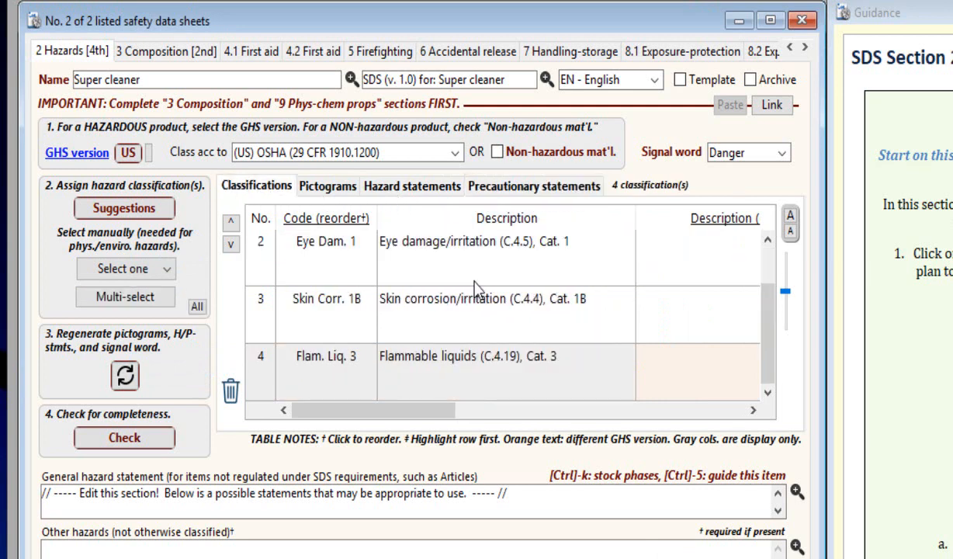
pyautogui.click(266, 375)
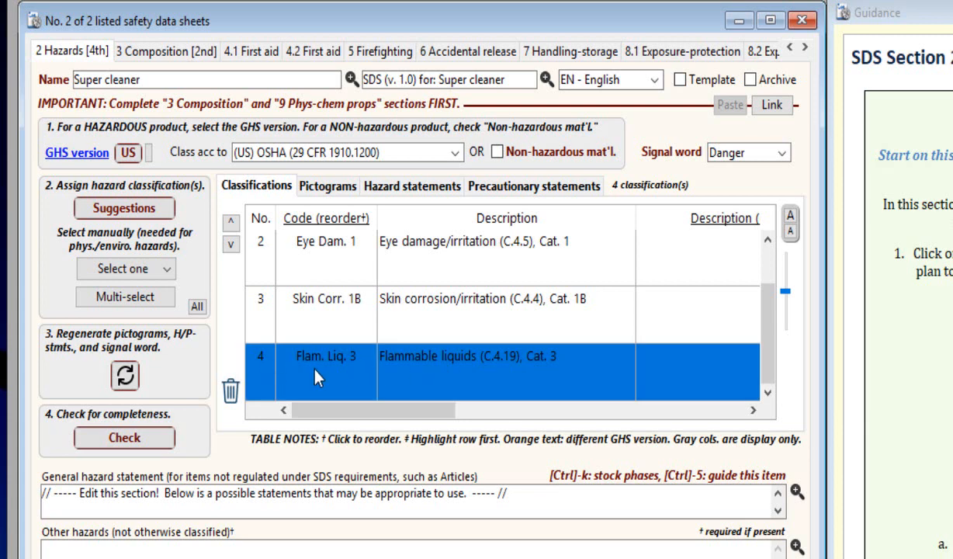
pyautogui.click(233, 392)
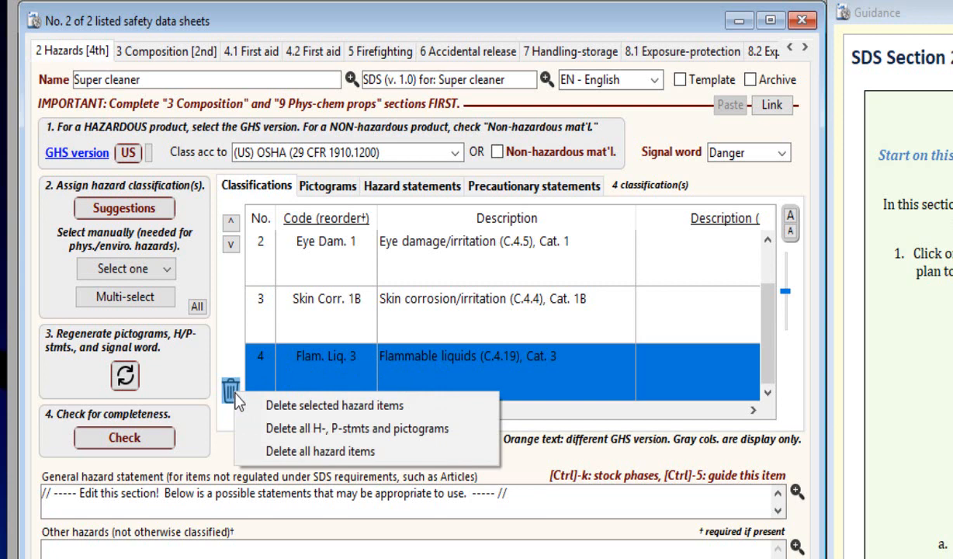
pyautogui.click(323, 410)
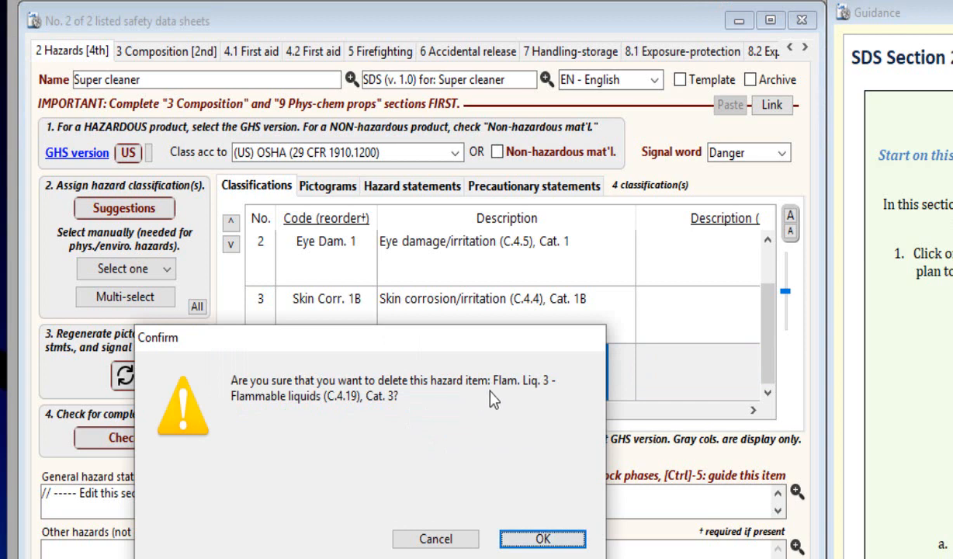
pyautogui.click(544, 540)
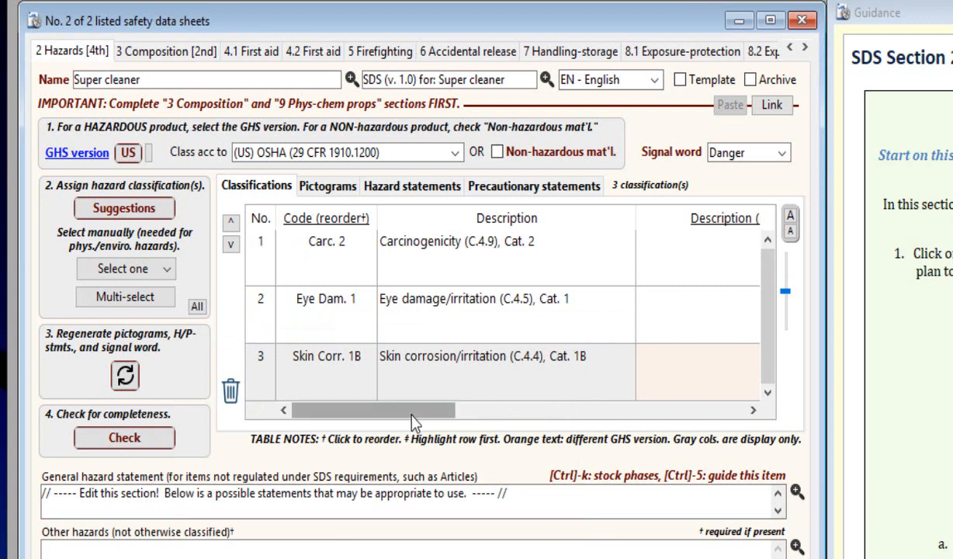
# Step: Review the pictograms, hazard statements and precautionary statements left after removing Flam. Liq. 3, and return to the classifications list
pyautogui.click(329, 190)
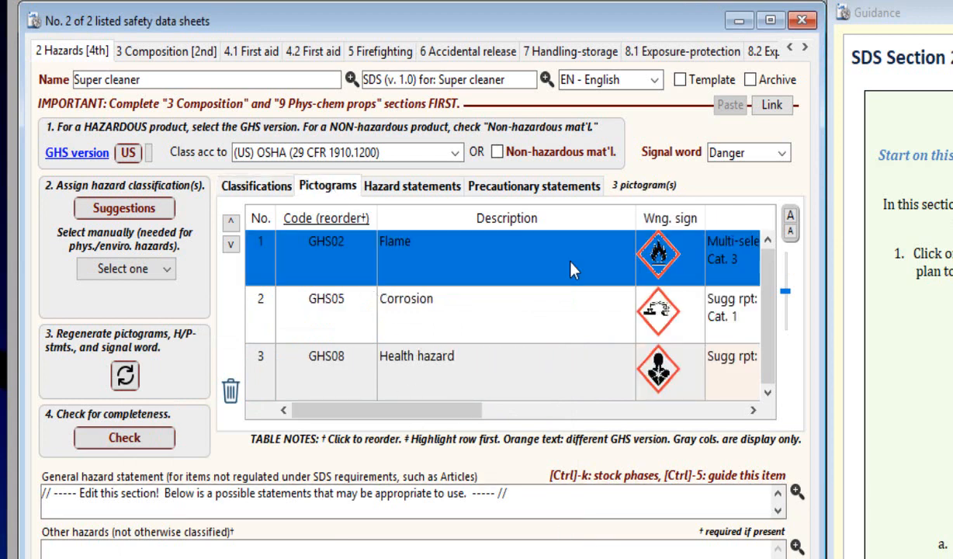
pyautogui.click(409, 186)
pyautogui.click(485, 191)
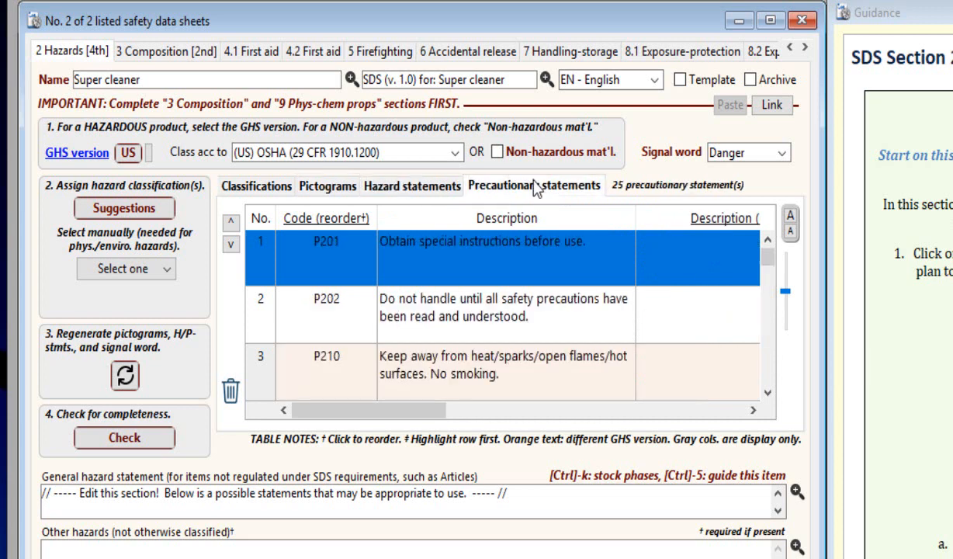
pyautogui.click(326, 196)
pyautogui.click(264, 191)
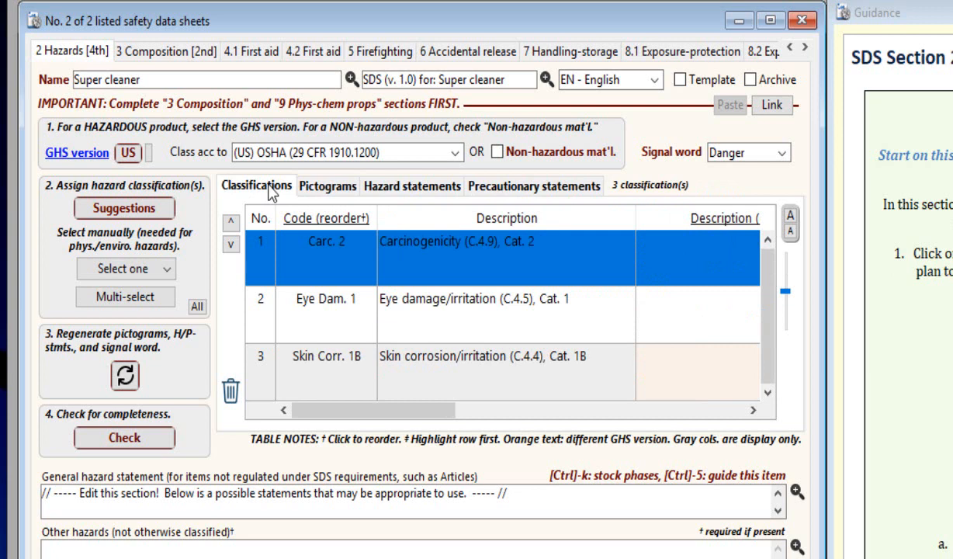
# Step: Regenerate the H-statements, P-statements, pictograms and signal word from the listed classifications, deleting the existing hazard items
pyautogui.click(125, 377)
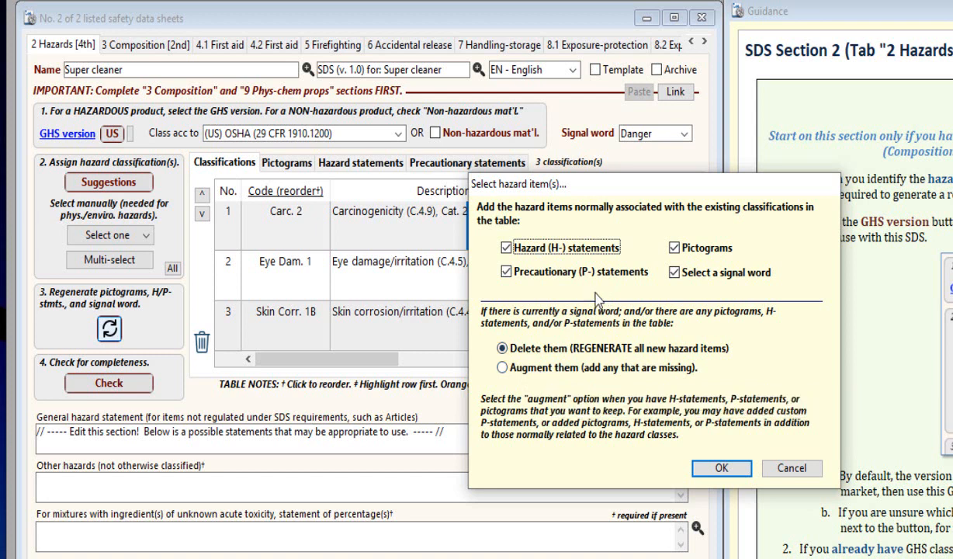
pyautogui.click(737, 470)
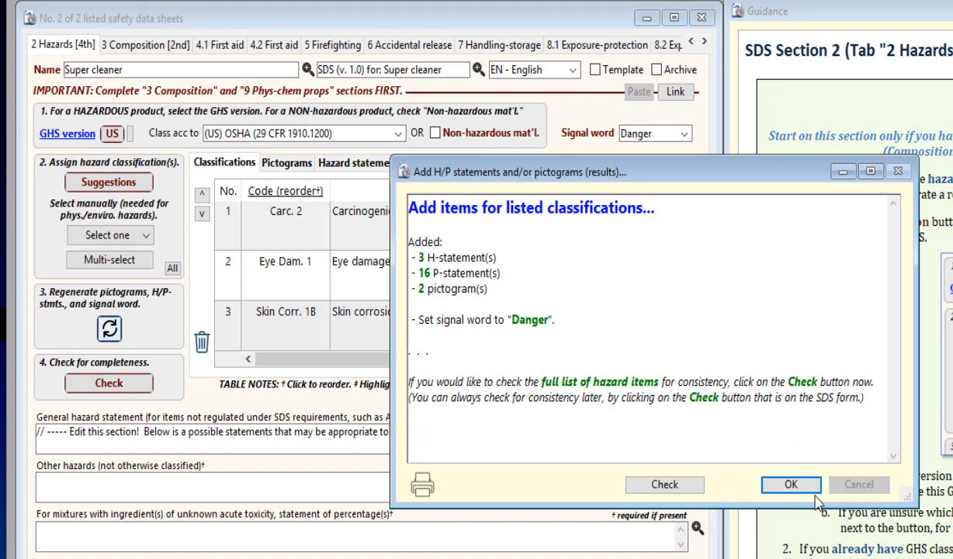
pyautogui.click(770, 483)
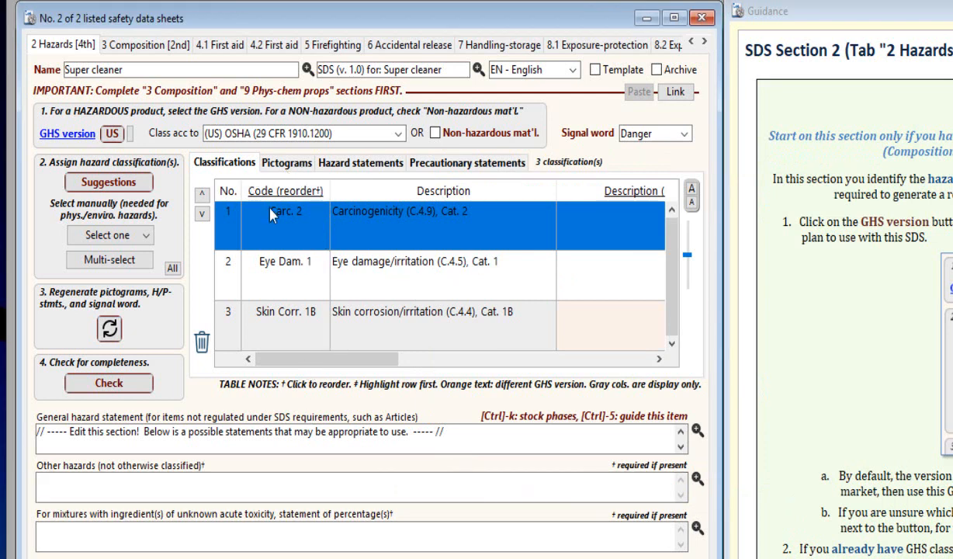
# Step: Review the regenerated pictograms and hazard statements, and return to the classifications list
pyautogui.click(285, 163)
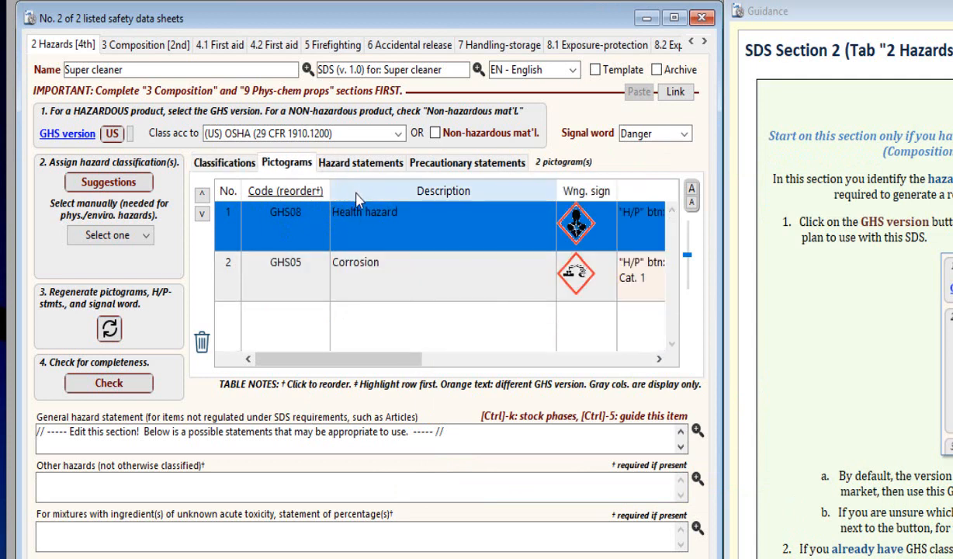
pyautogui.click(356, 162)
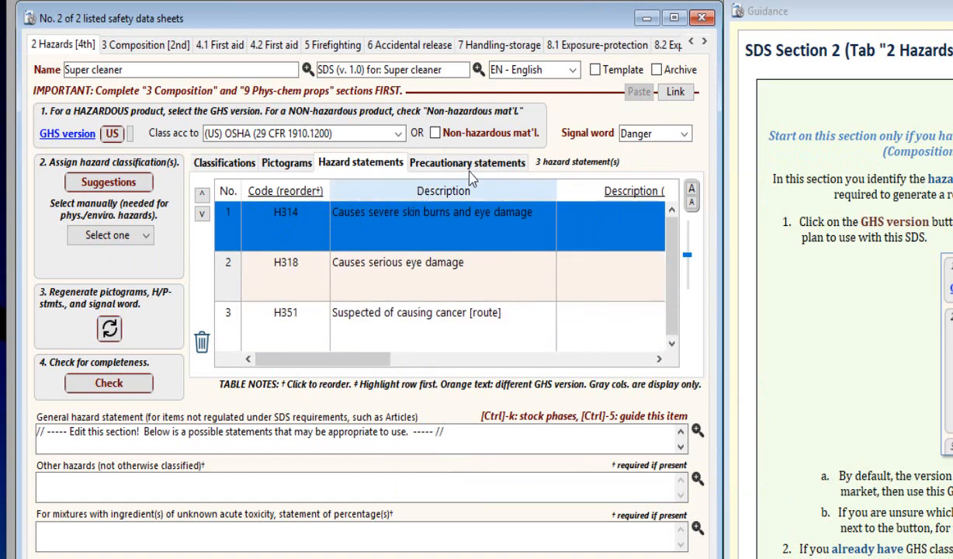
pyautogui.click(224, 165)
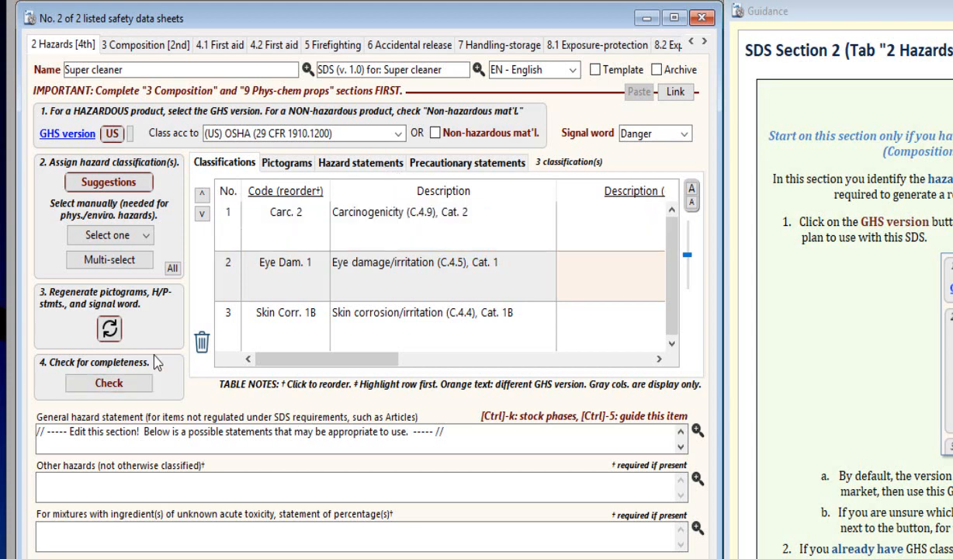
# Step: Check the hazard items for completeness and examine the hazard statements for the H351 description flagged in the report
pyautogui.click(109, 386)
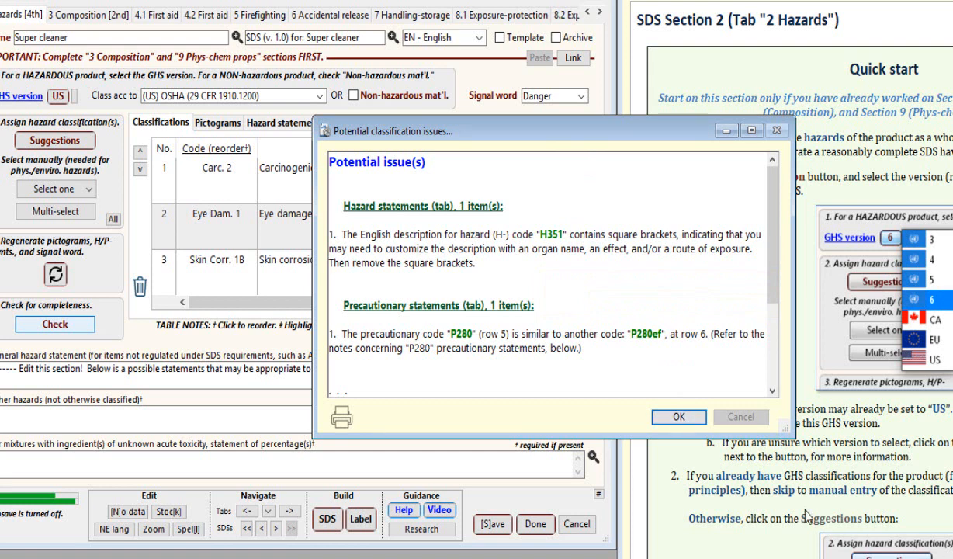
pyautogui.click(679, 417)
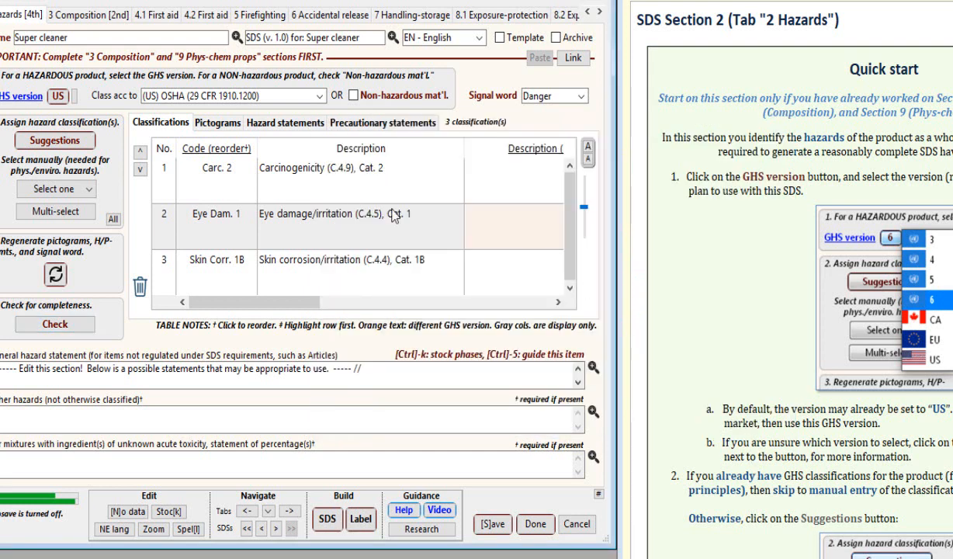
pyautogui.click(270, 123)
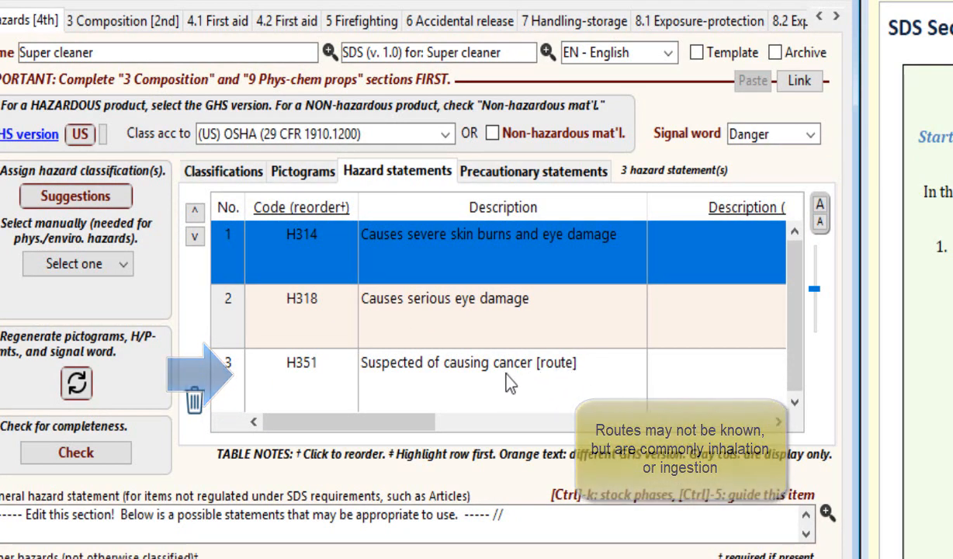
# Step: Look over the general hazard statement, other hazards and unknown acute toxicity fields below the hazard table
pyautogui.click(515, 530)
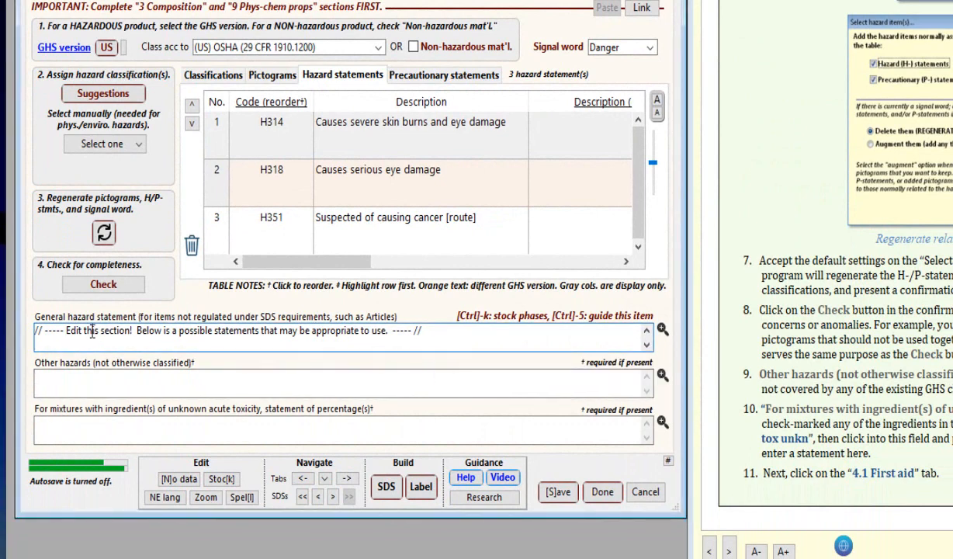
pyautogui.click(65, 379)
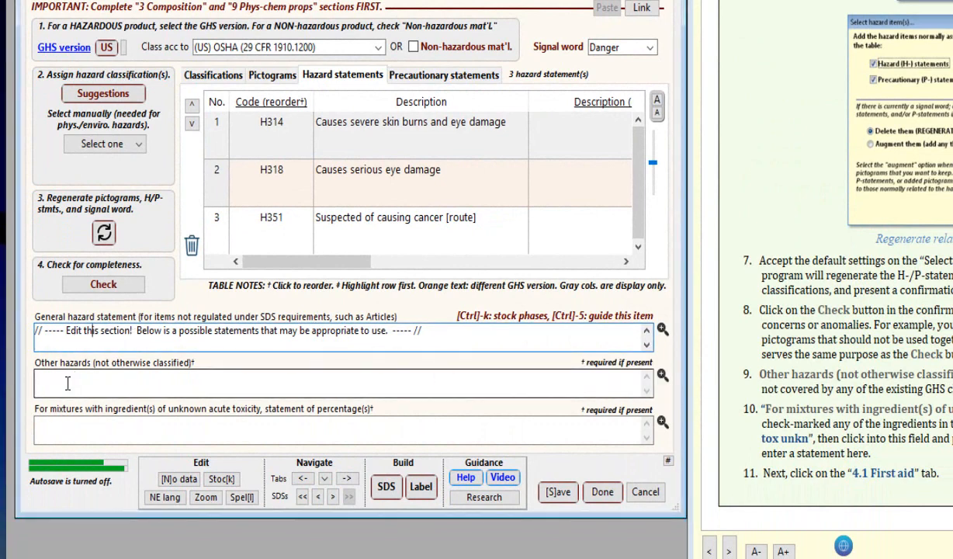
pyautogui.click(55, 425)
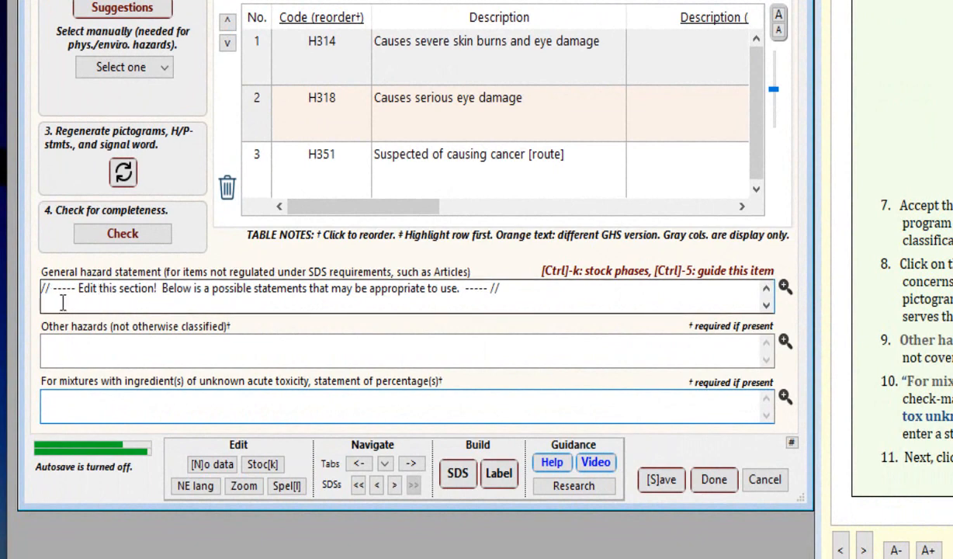
# Step: Open the English general hazard statement in the enlarged editor, delete all of its sample text and accept the empty field
pyautogui.moveTo(63, 303)
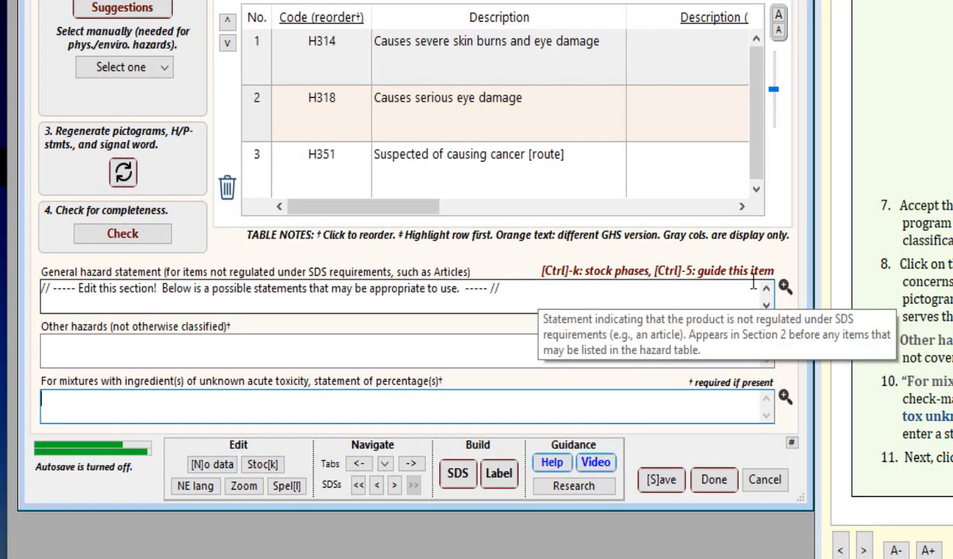
pyautogui.click(785, 289)
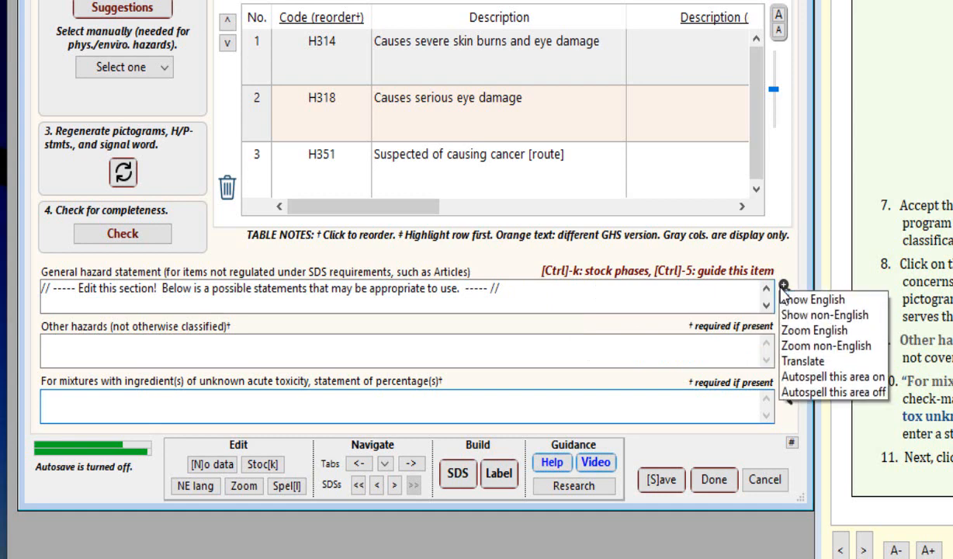
pyautogui.click(800, 328)
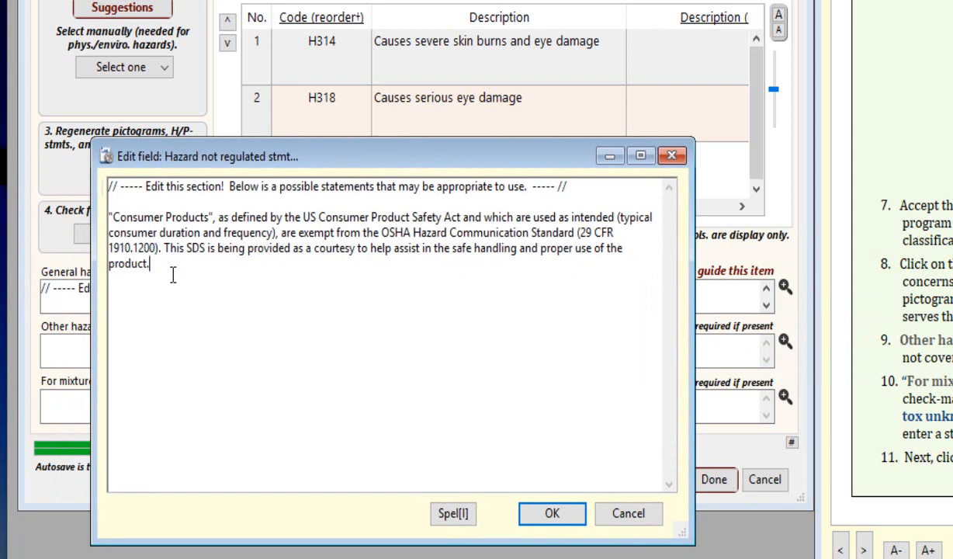
pyautogui.moveTo(172, 270); pyautogui.dragTo(80, 171)
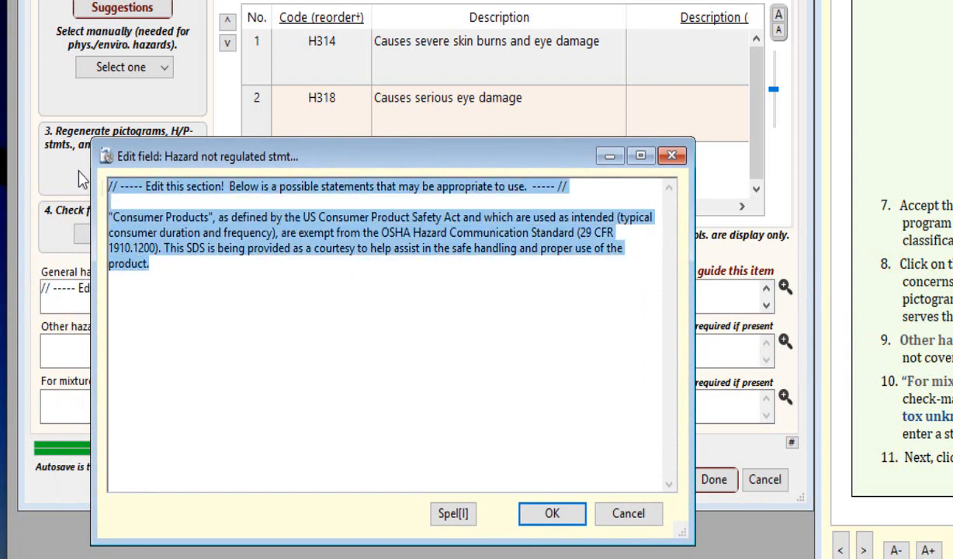
pyautogui.press('Delete')
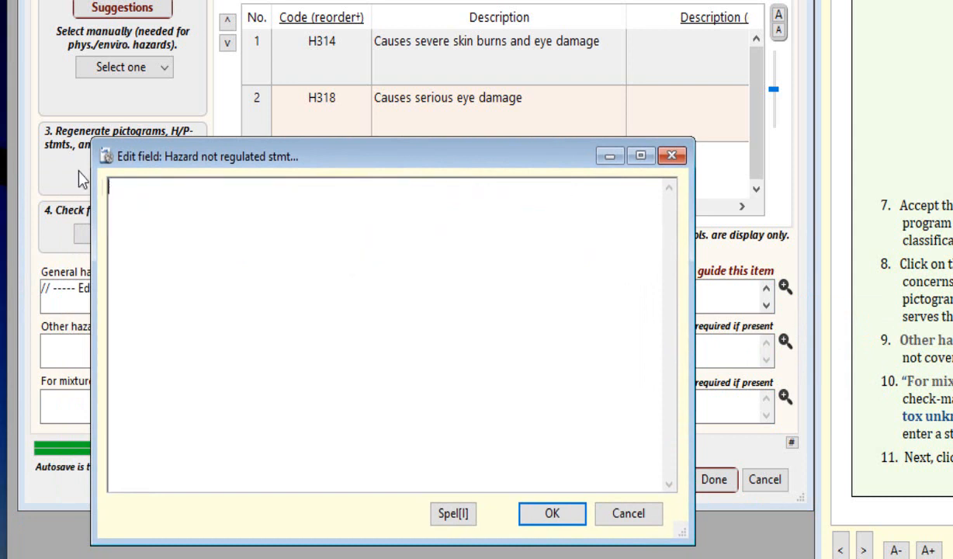
pyautogui.click(554, 518)
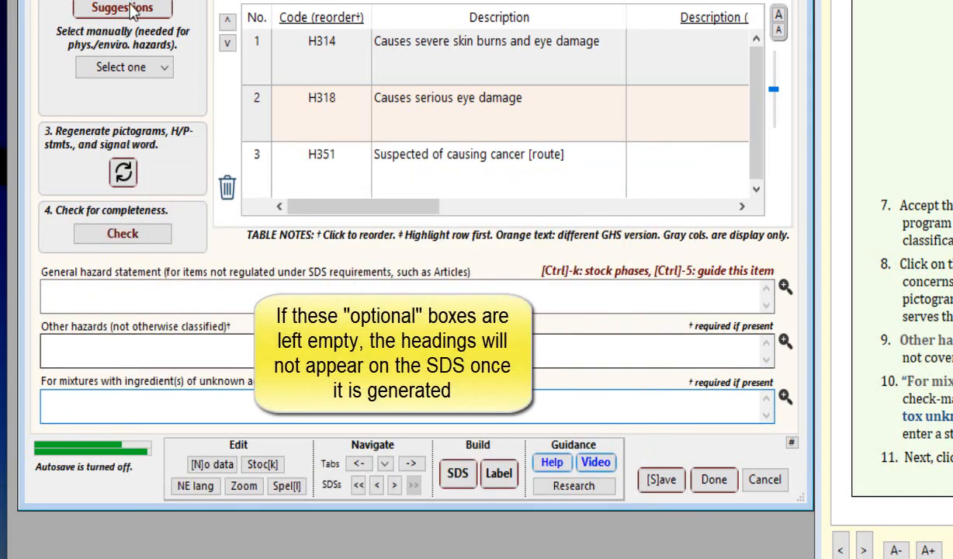
# Step: Inspect the optional fields for other hazards and for mixtures with ingredients of unknown acute toxicity, leaving both empty
pyautogui.click(128, 340)
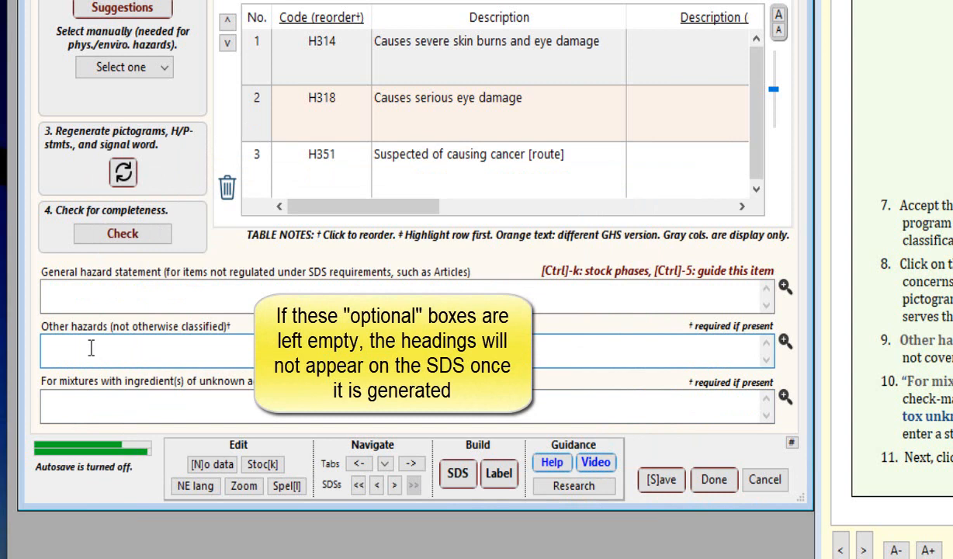
pyautogui.click(87, 397)
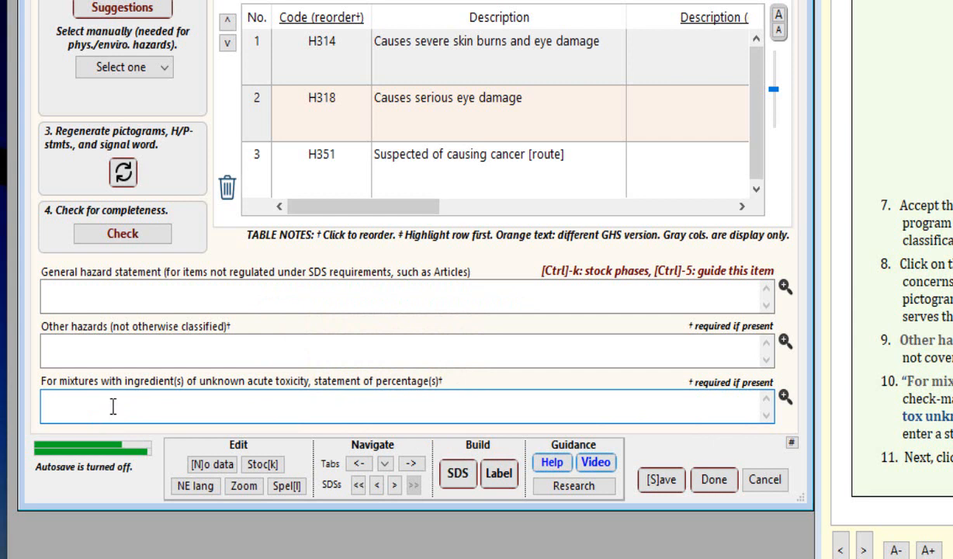
pyautogui.moveTo(115, 406)
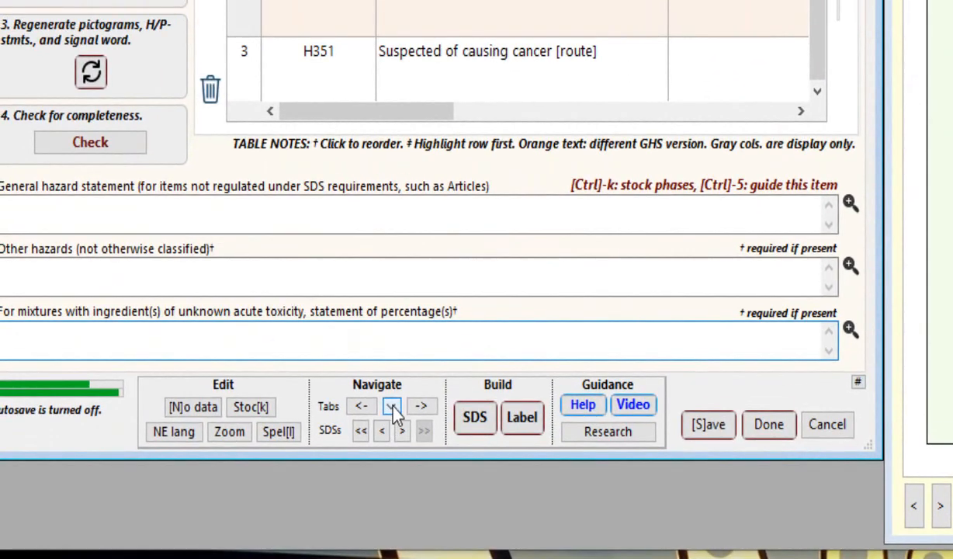
# Step: Open the list of SDS sections for navigating to another section
pyautogui.click(392, 407)
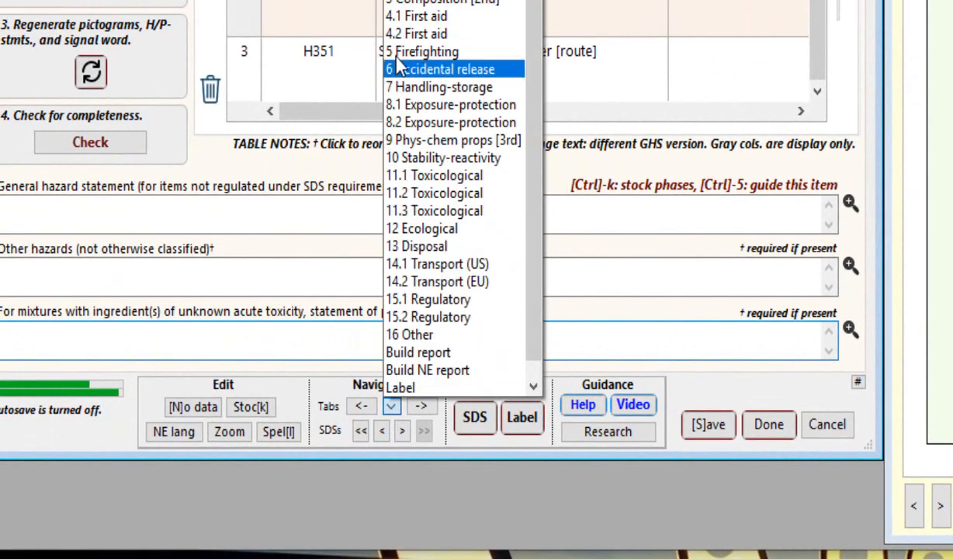